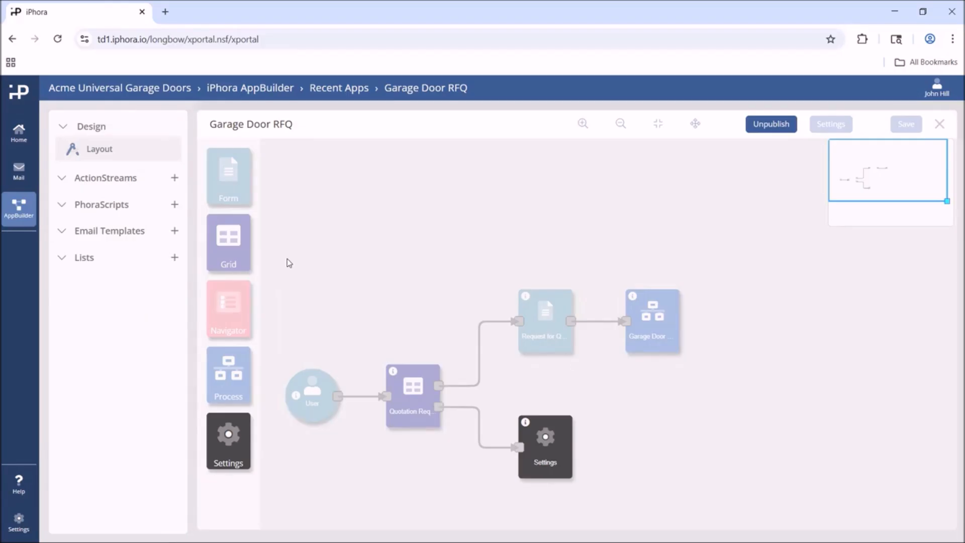
Step: Unpublish the Garage Door RFQ app so it can be edited
click(770, 126)
click(607, 342)
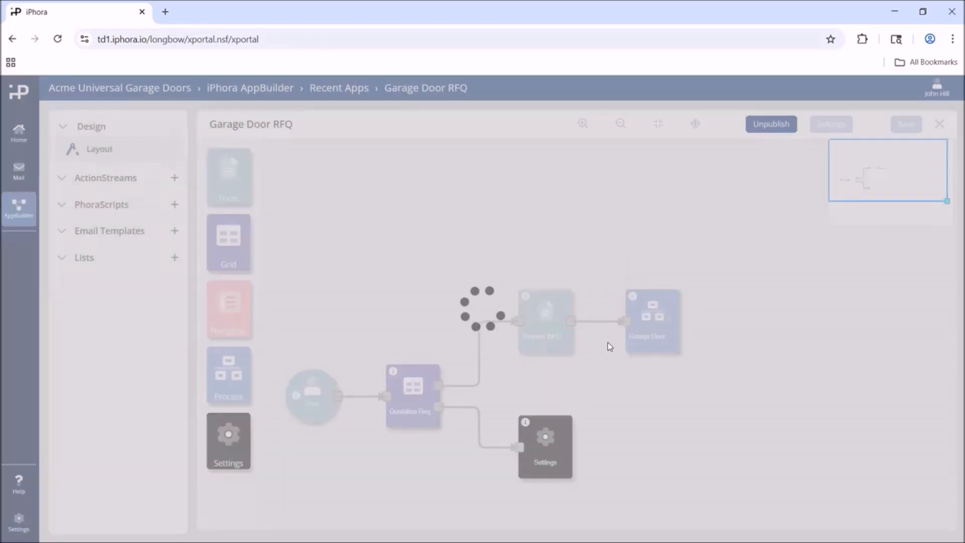
click(647, 343)
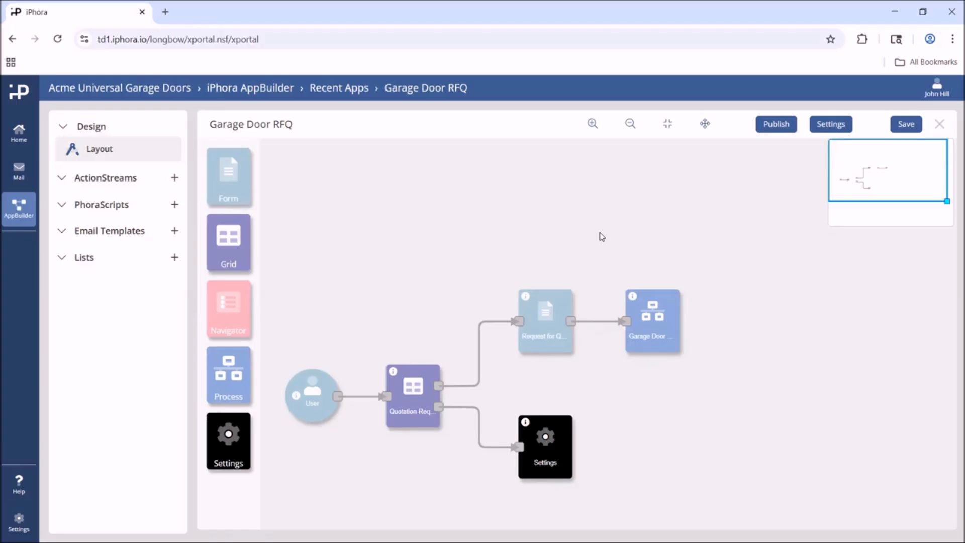
Step: Open the Request for Quotation form and inspect the Customer Type combo box's list of values, closing without changes
double_click(538, 323)
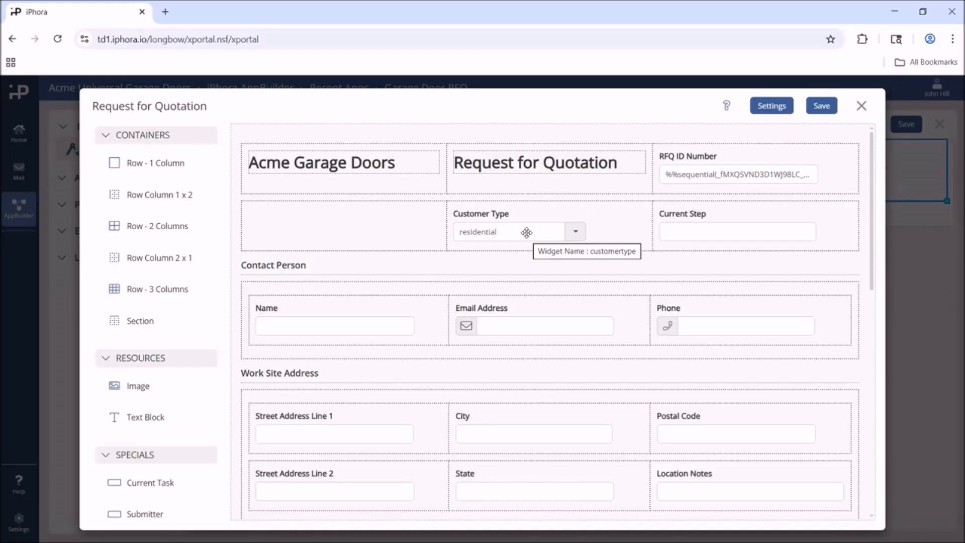
click(492, 235)
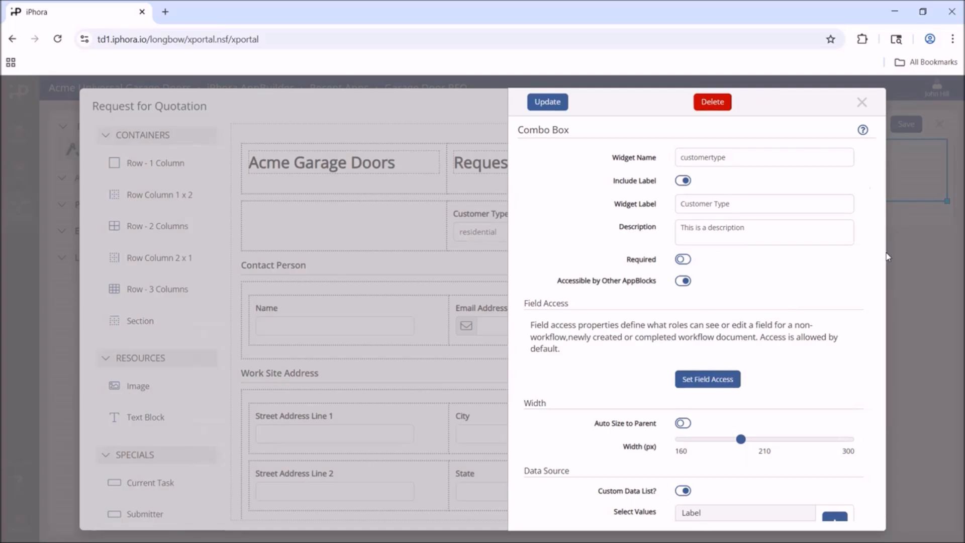
drag(885, 255, 877, 384)
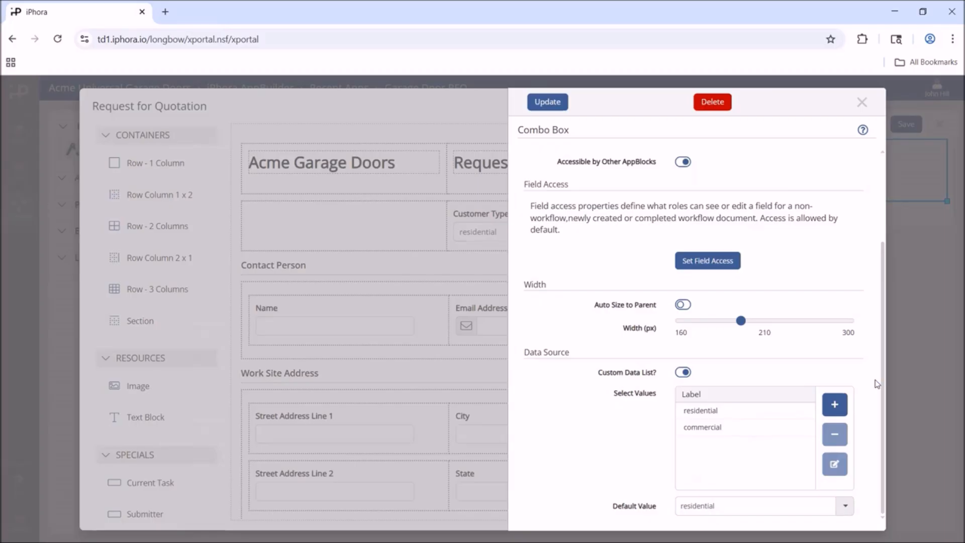
click(731, 412)
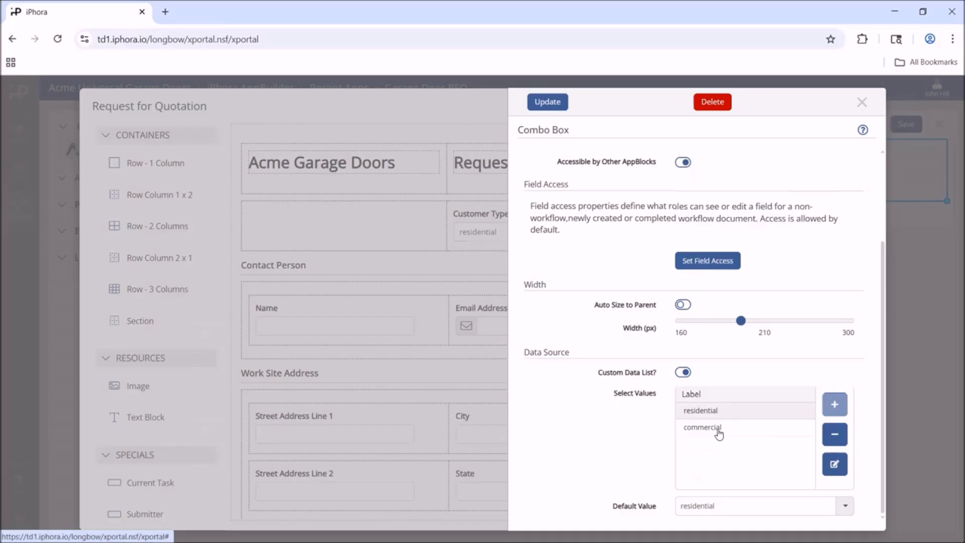
click(719, 429)
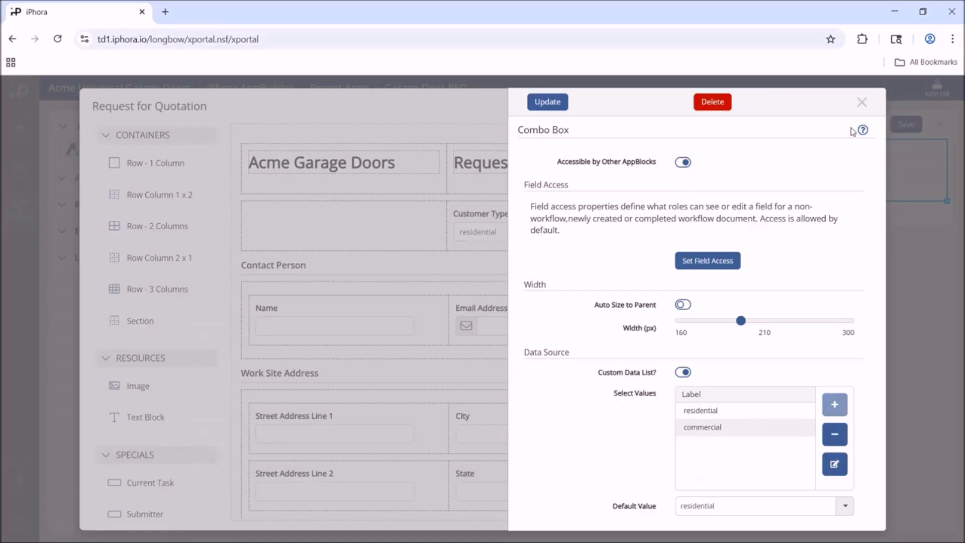
click(860, 103)
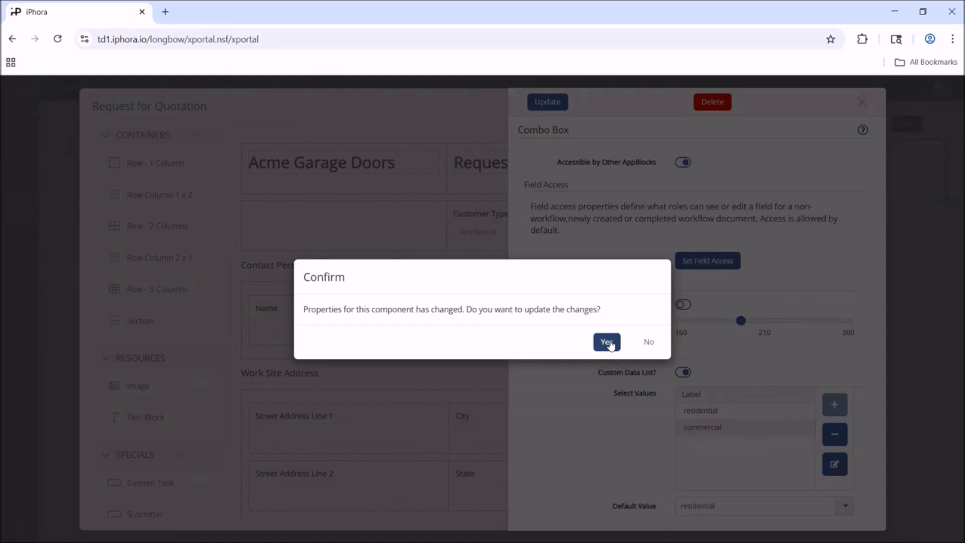
click(649, 343)
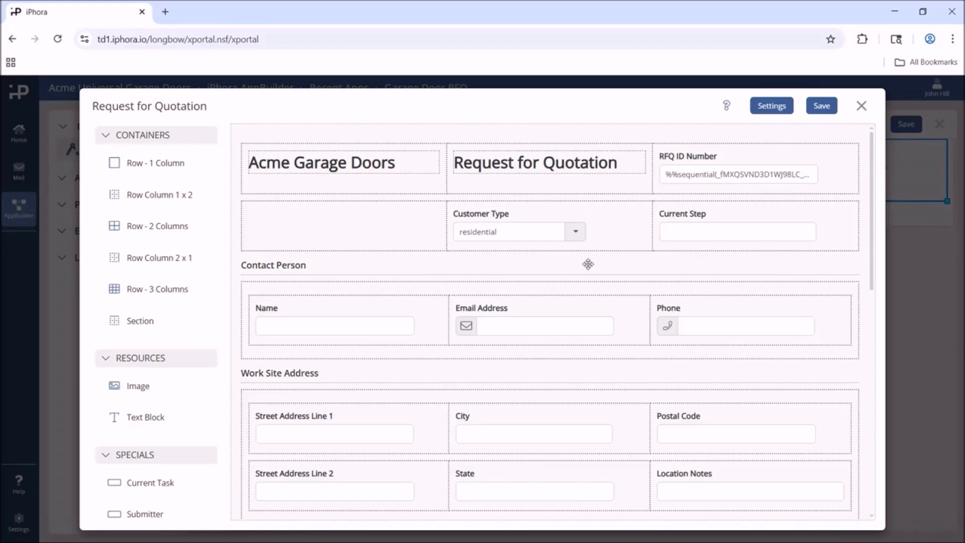
click(861, 105)
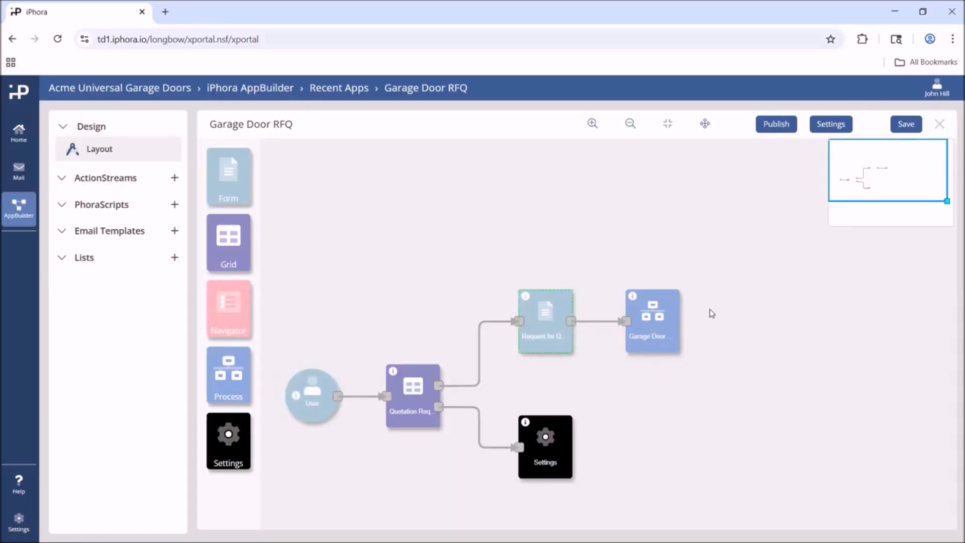
Step: Open the quotation process, edit the Is Commercial? decision's rules and delete its existing rule
click(650, 322)
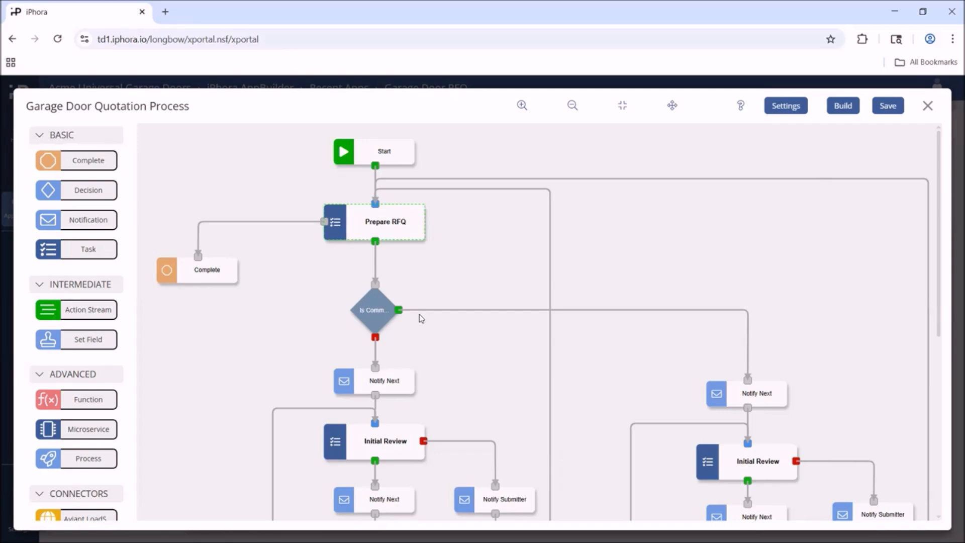
click(374, 315)
double_click(374, 312)
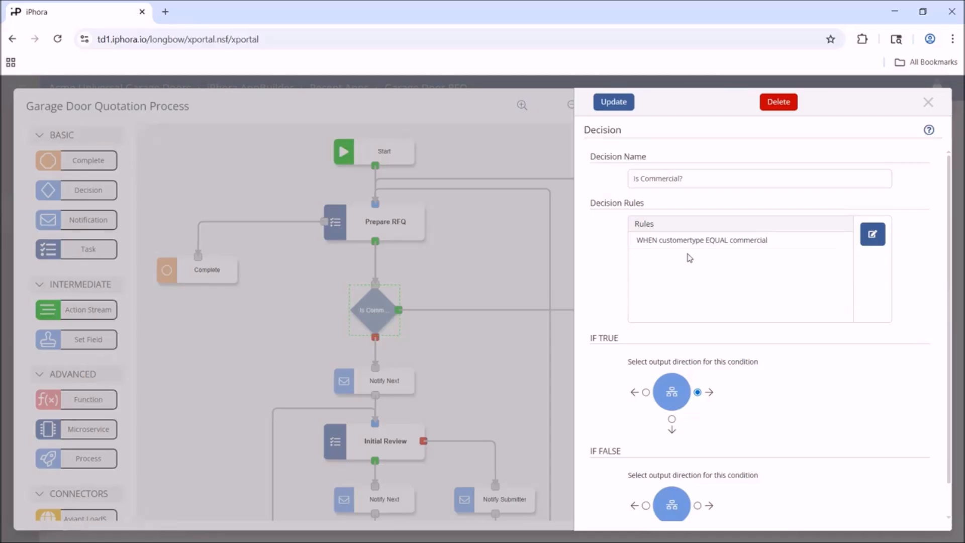
click(874, 234)
click(322, 249)
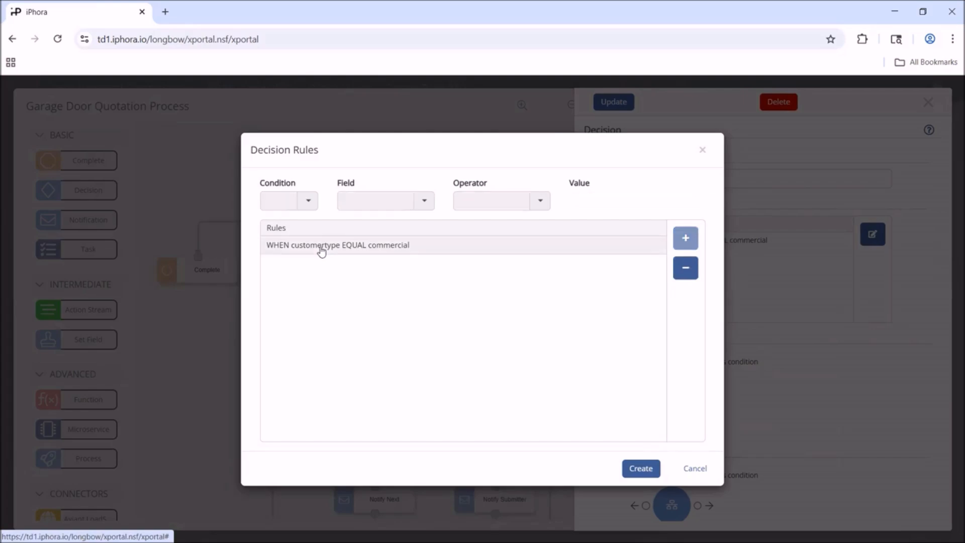
click(686, 268)
click(608, 340)
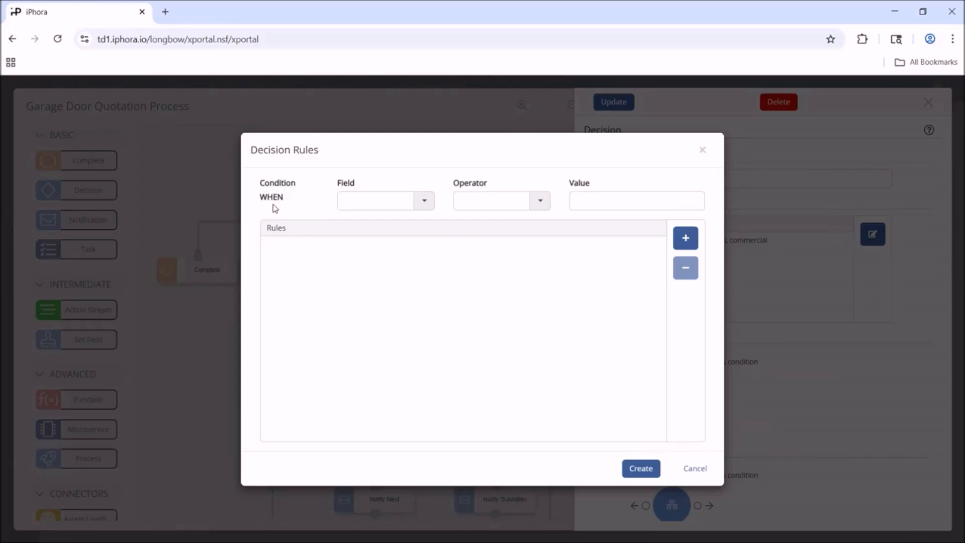
Step: Add the decision rule WHEN customertype EQUAL commercial
click(426, 202)
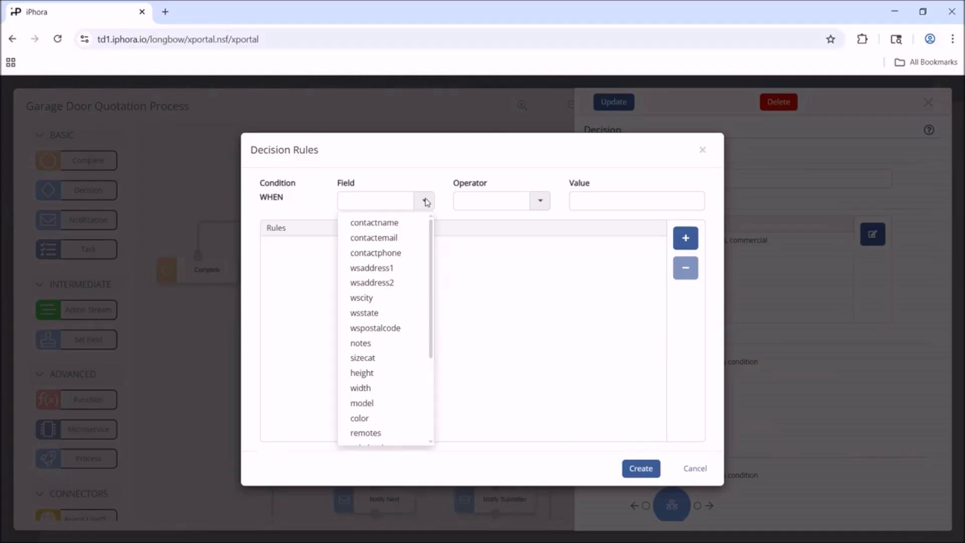
scroll(425, 329, down, 3)
scroll(421, 387, down, 1)
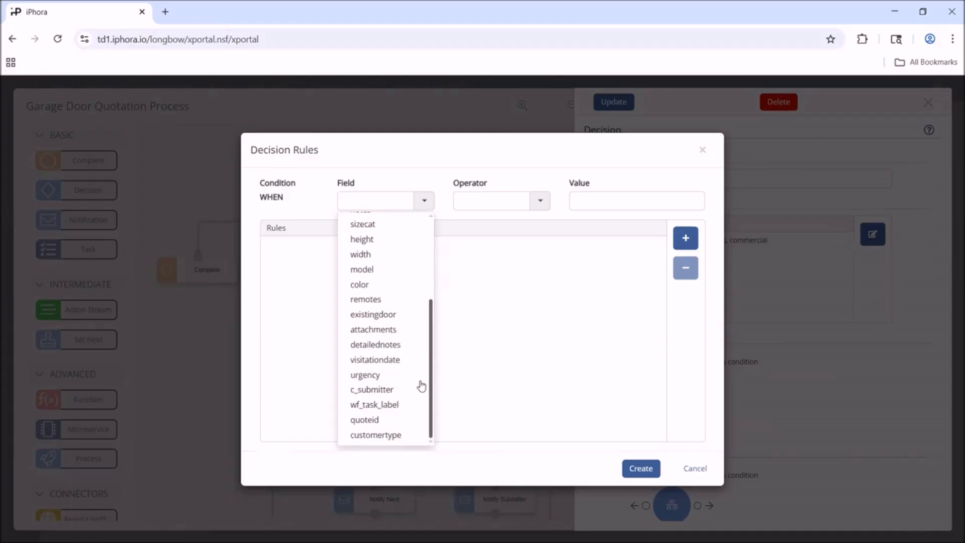
click(392, 436)
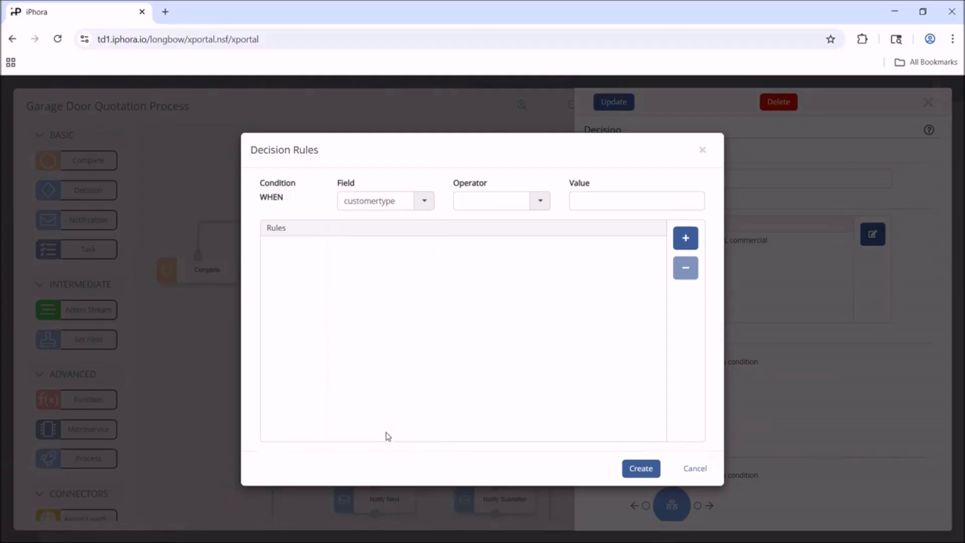
click(539, 202)
click(485, 224)
click(599, 200)
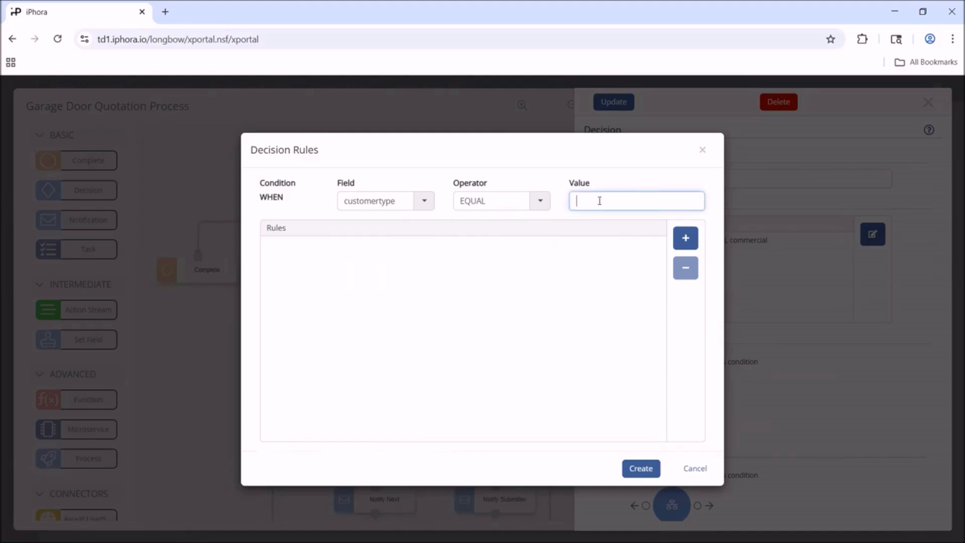
text(commercial)
click(686, 238)
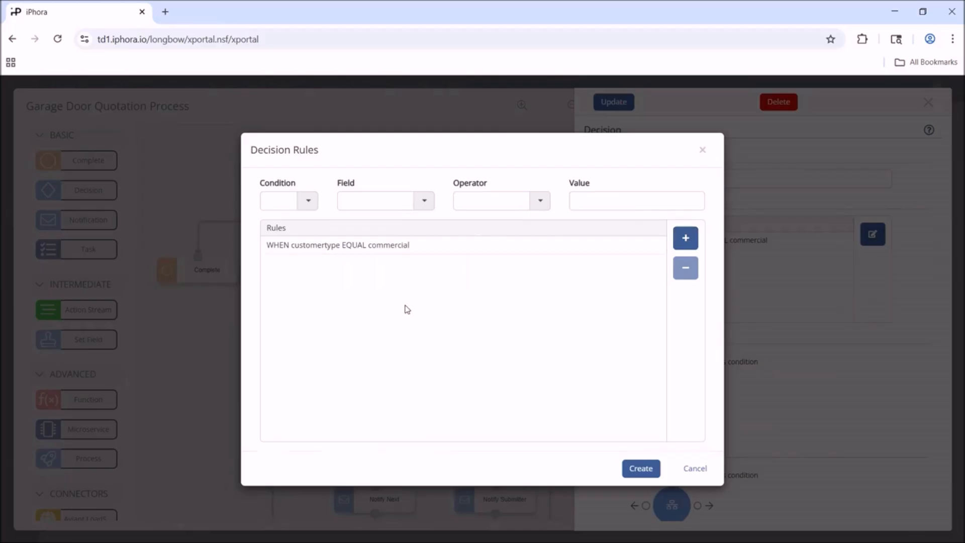
Step: Create the decision rules and update the Is Commercial? decision
click(311, 203)
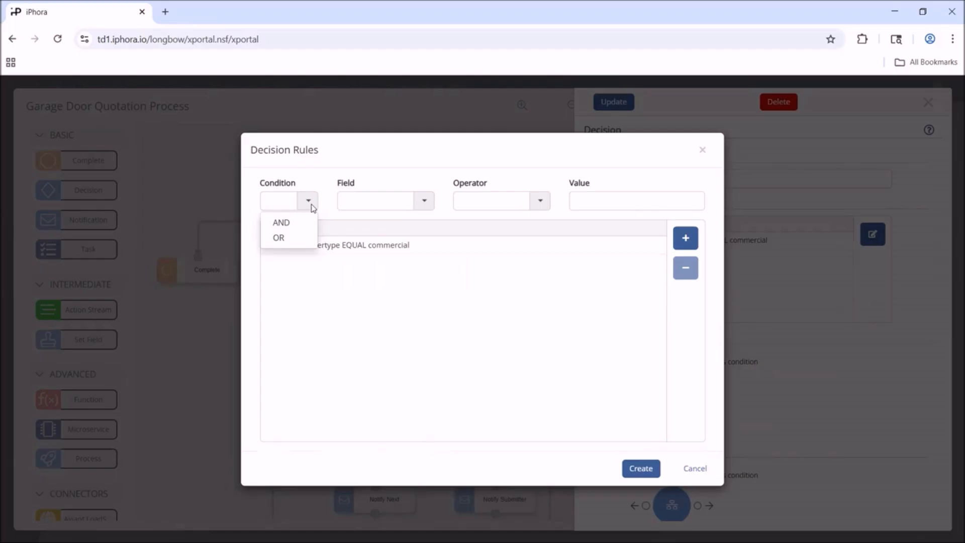
click(311, 205)
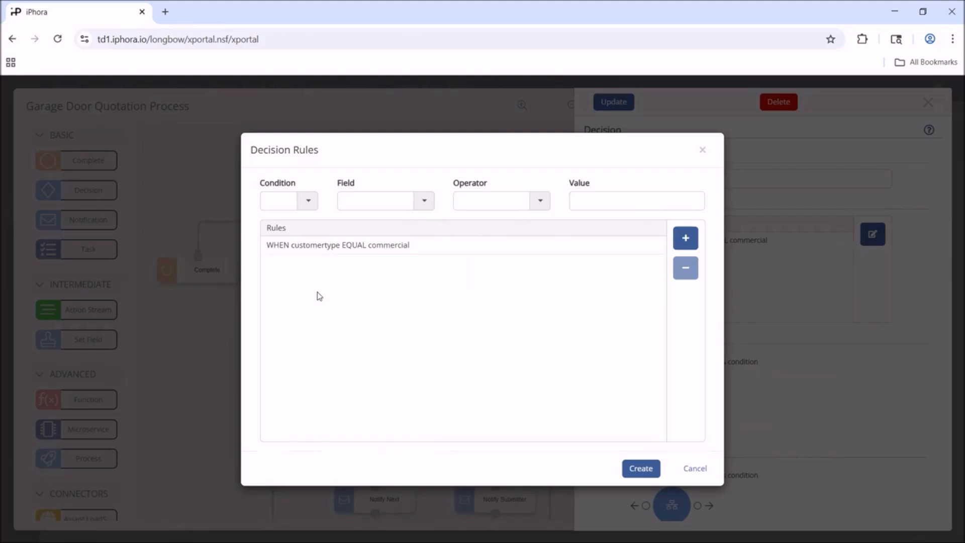
click(639, 468)
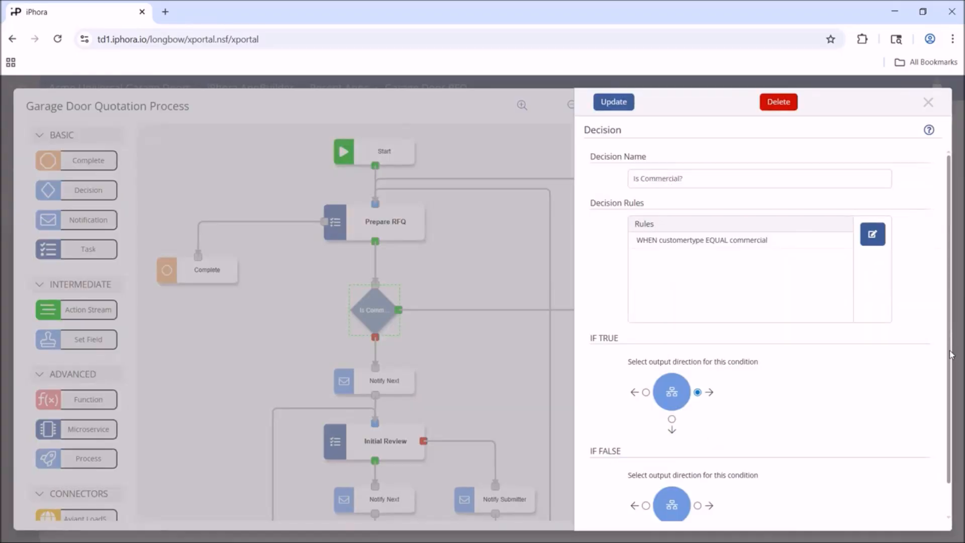
drag(955, 341, 952, 442)
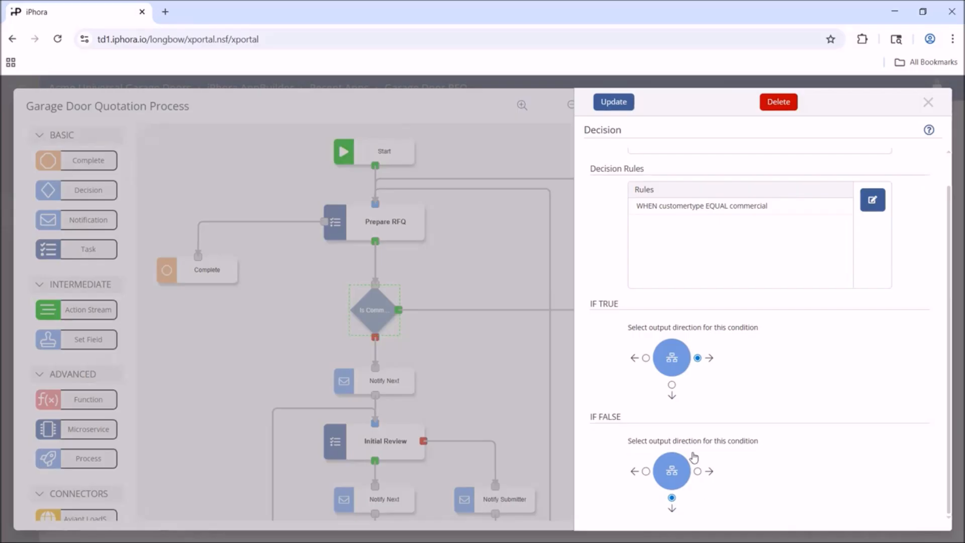
click(613, 102)
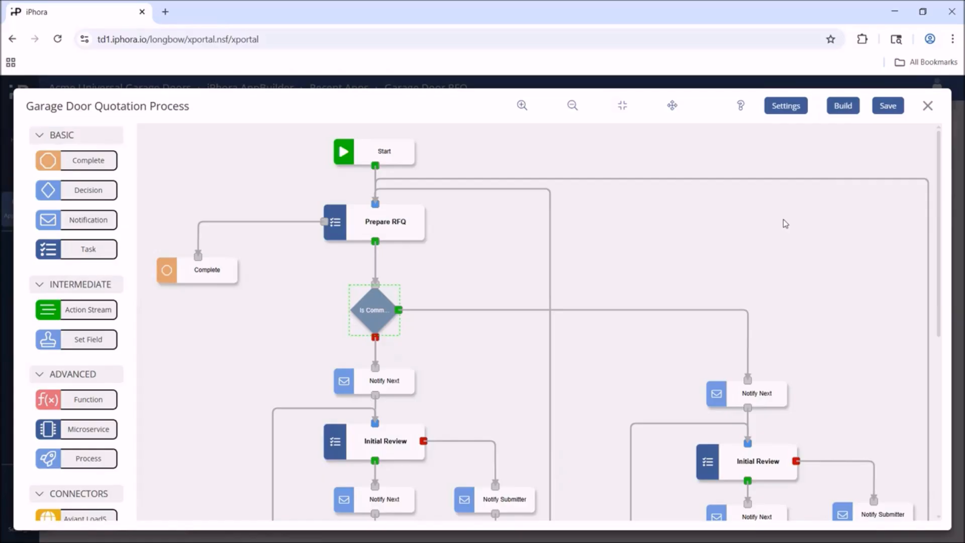
Step: Save and build the Garage Door Quotation Process, then close the process designer
click(894, 109)
click(844, 108)
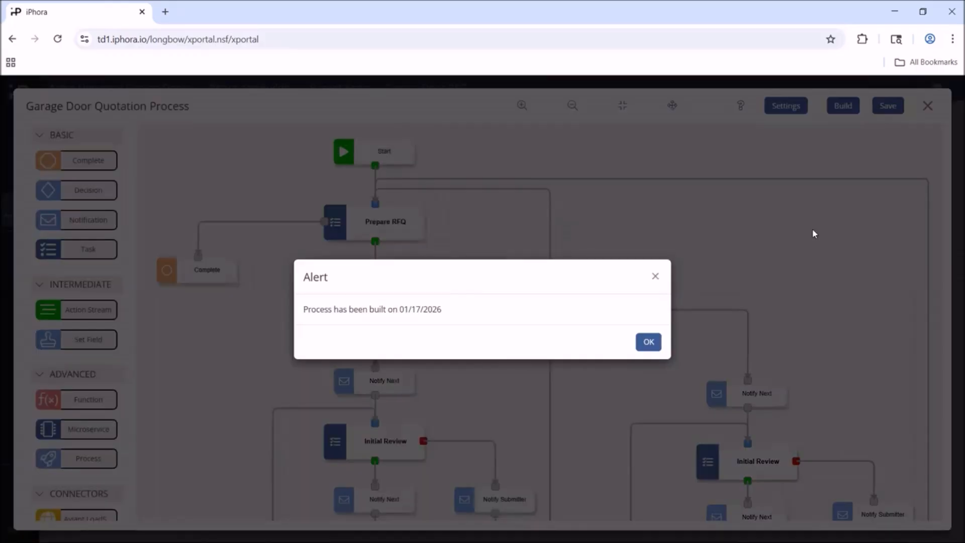
click(648, 342)
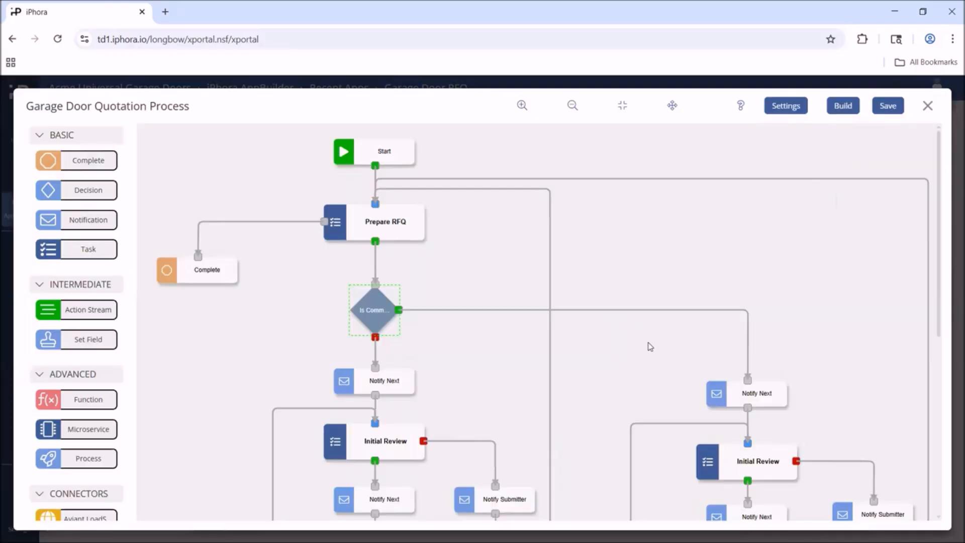
click(927, 106)
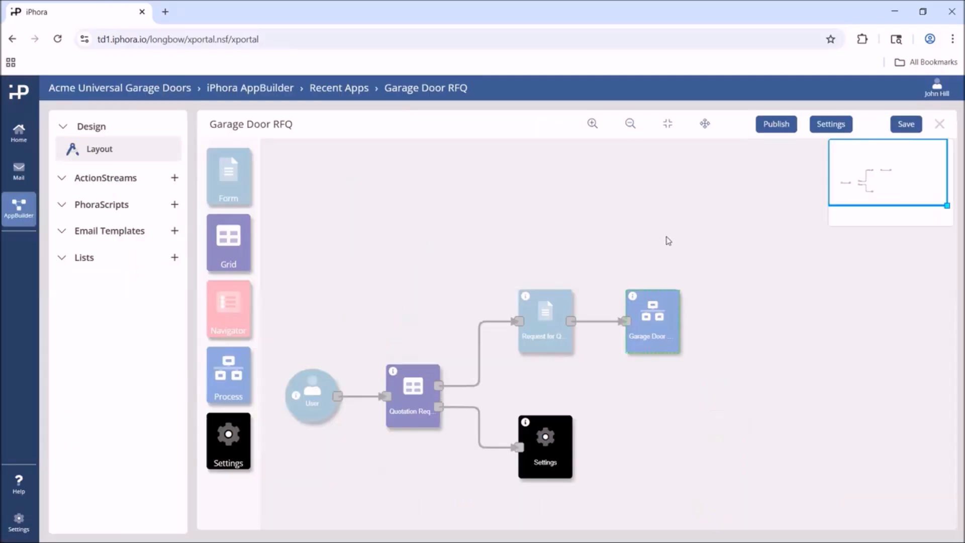
Step: Publish the Garage Door RFQ app
click(774, 125)
click(608, 340)
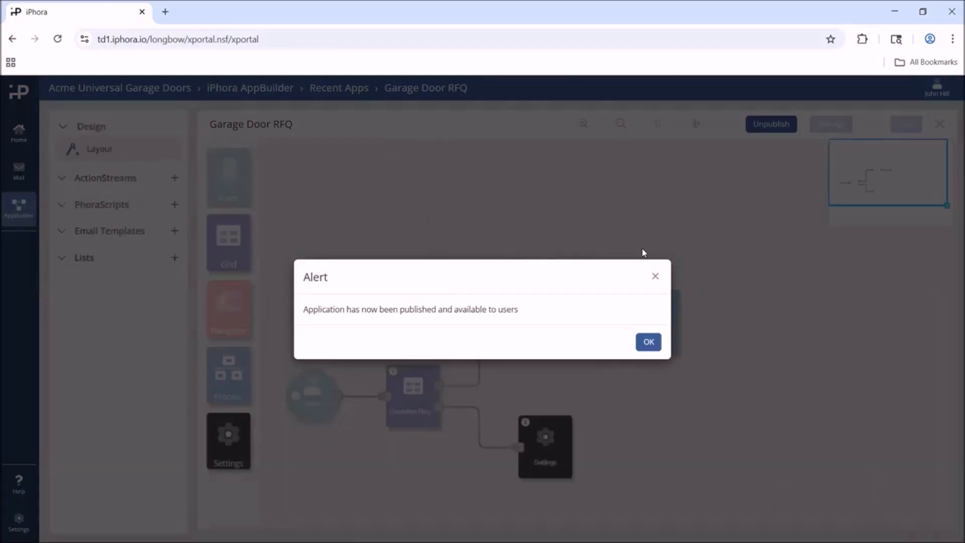
click(649, 342)
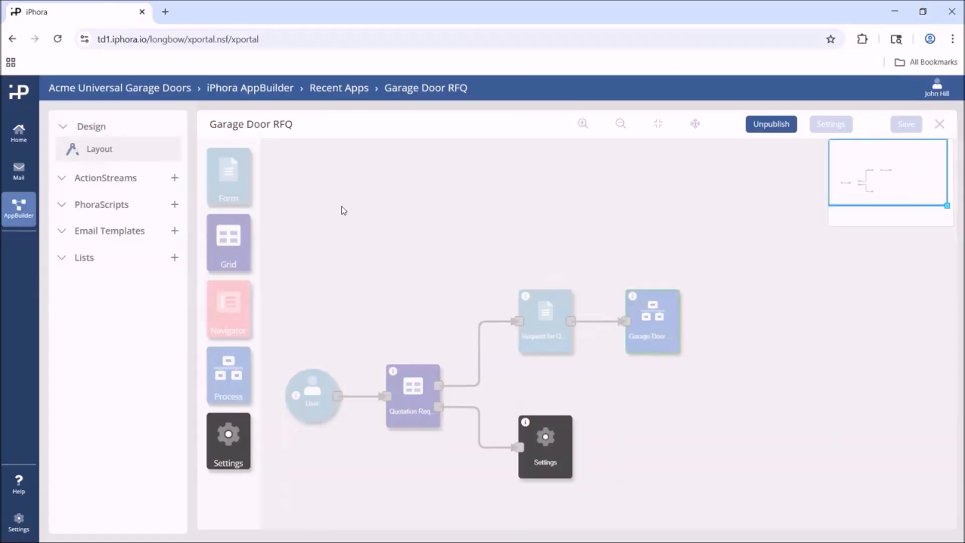
Step: Open the Garage Door RFQ app from the home page and start a new quote
click(66, 98)
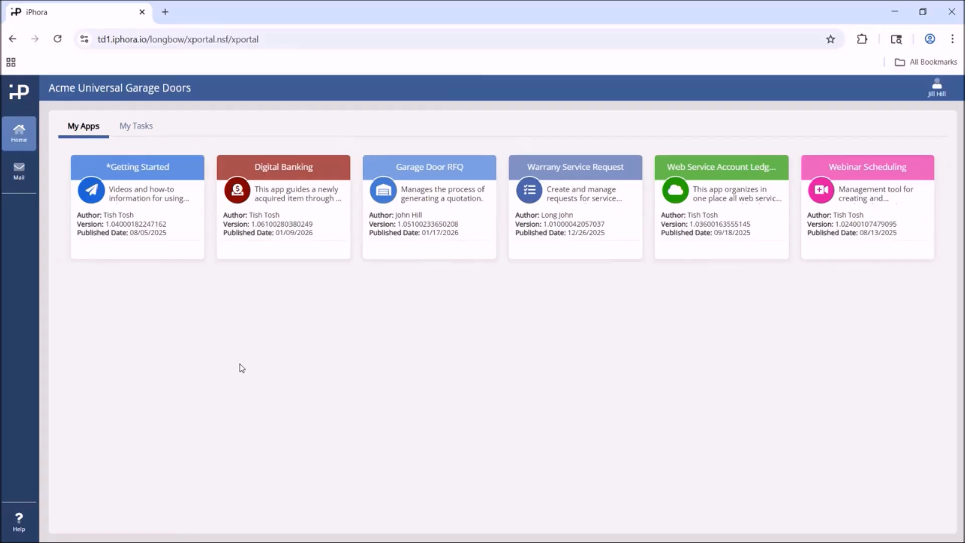
click(441, 202)
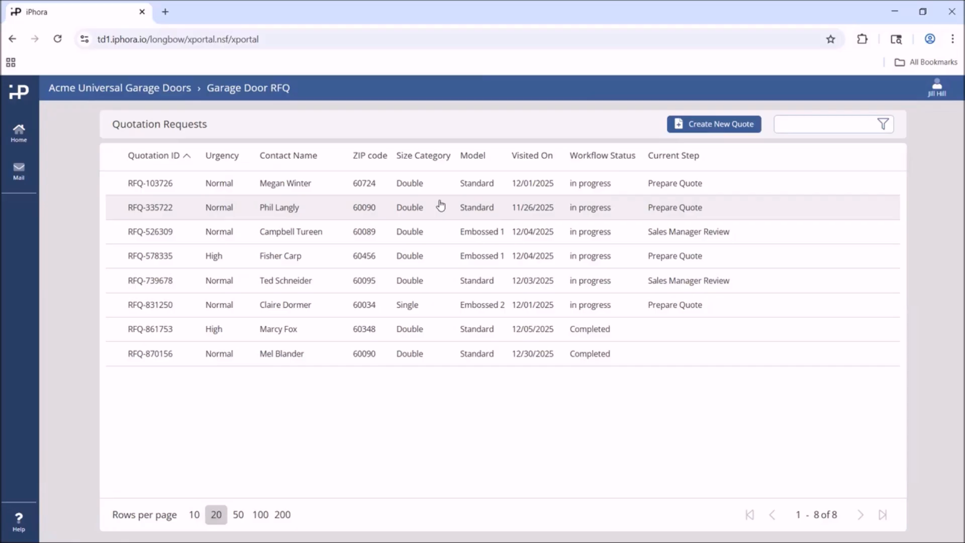
click(705, 127)
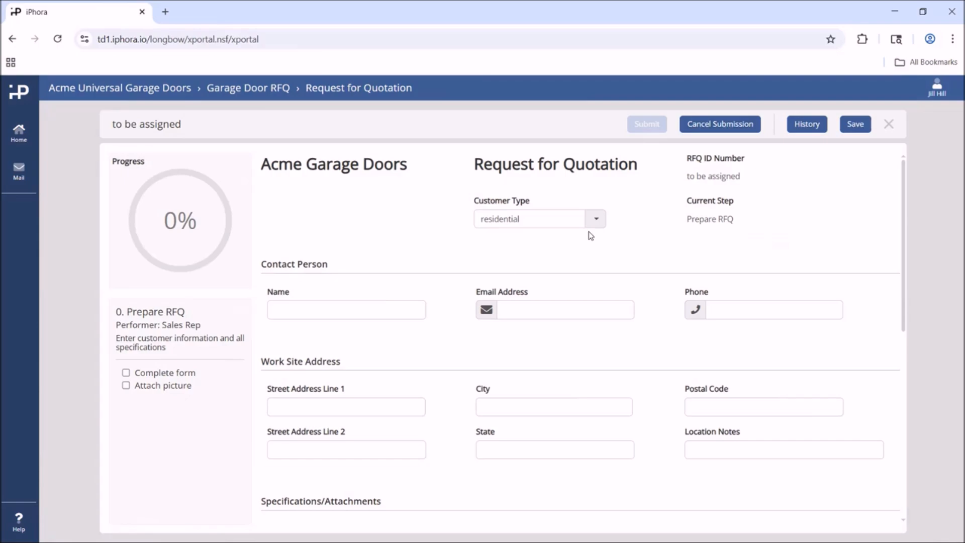
Step: Fill in the contact person's name, e-mail address and phone number
click(331, 310)
key(Tab)
key(Tab)
text((847) 555-4321)
key(shift+Tab)
key(Tab)
text((847) 555-4599)
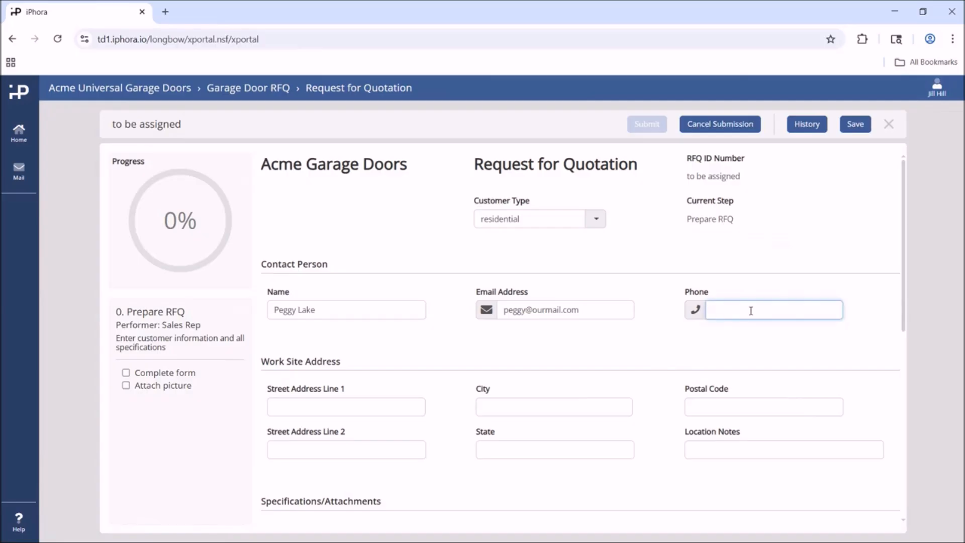
Step: Fill in the work site street address, city, postal code and state, and tick the Complete form checklist item
click(300, 401)
key(Tab)
text(Wheeling)
key(Tab)
text(60090)
key(Tab)
text(IL)
key(Tab)
click(560, 478)
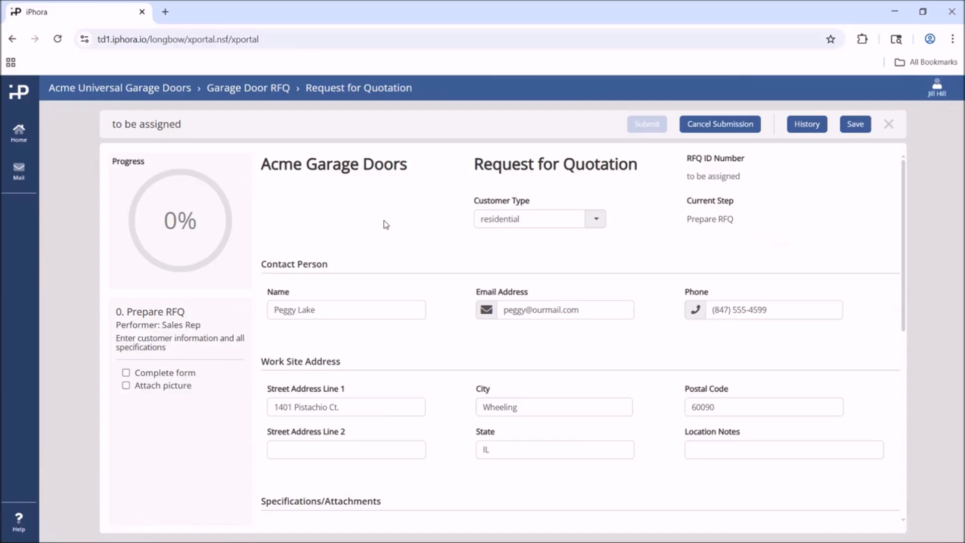
click(156, 373)
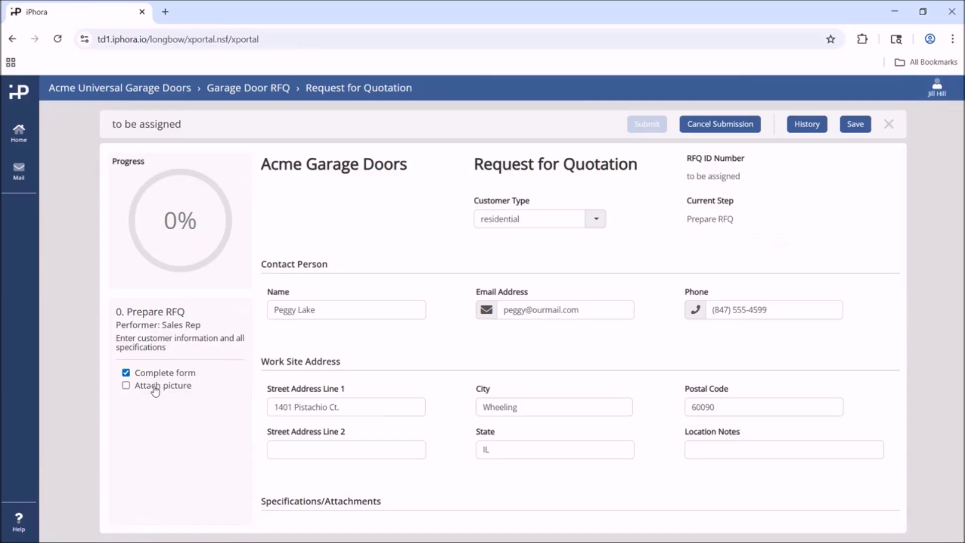
Step: Tick the Attach picture checklist item and submit the quotation request
click(155, 386)
click(646, 124)
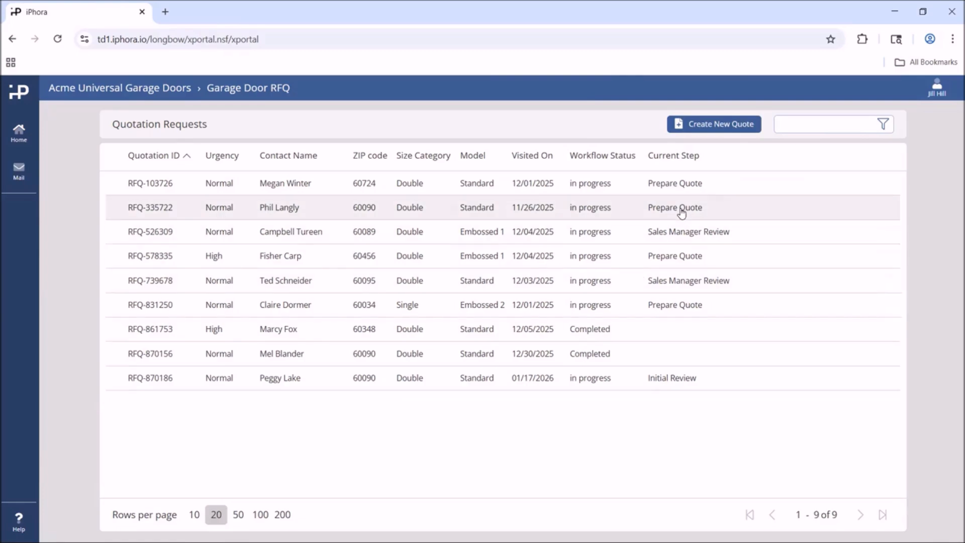
Step: Start another new quote and set its customer type to commercial
click(717, 128)
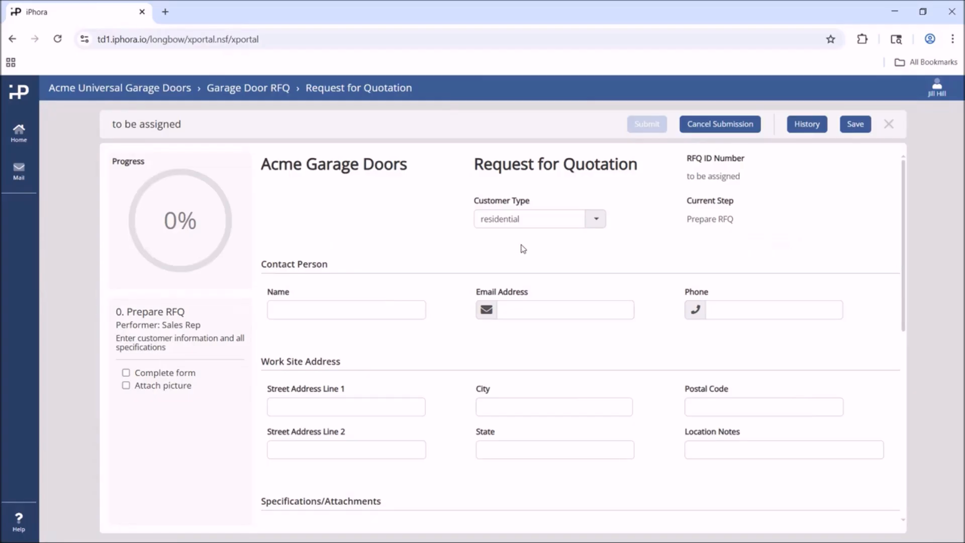
click(595, 220)
click(534, 253)
Step: Fill in the new contact person's name, e-mail address and phone number
click(302, 310)
key(Tab)
key(Tab)
text((847) 555-1873)
Step: Fill in the work site street address, city, postal code and state for the new request
click(285, 408)
key(Tab)
text(Glenview)
key(Tab)
text(60025)
click(501, 448)
text(IL)
click(190, 435)
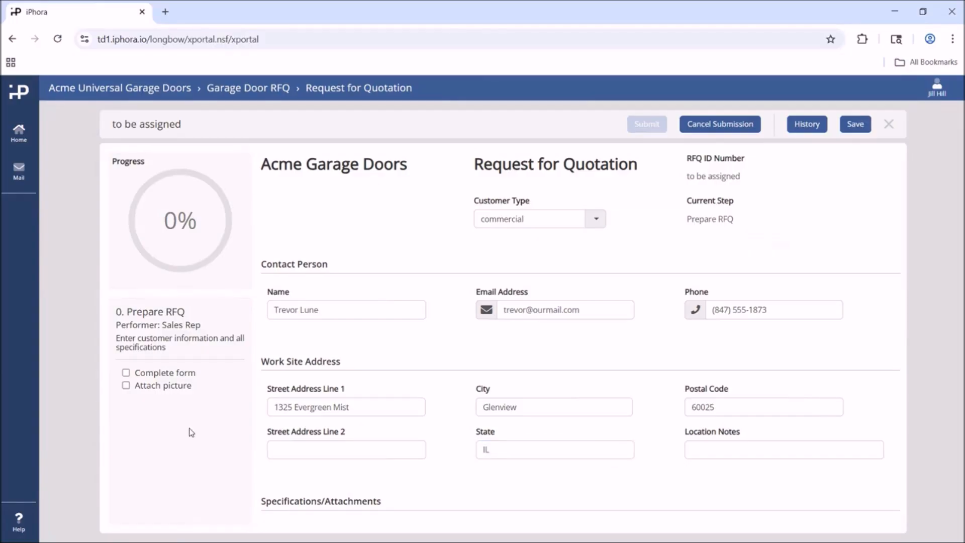
Step: Tick the Attach picture and Complete form checklist items and submit the request
click(146, 385)
click(149, 373)
click(647, 123)
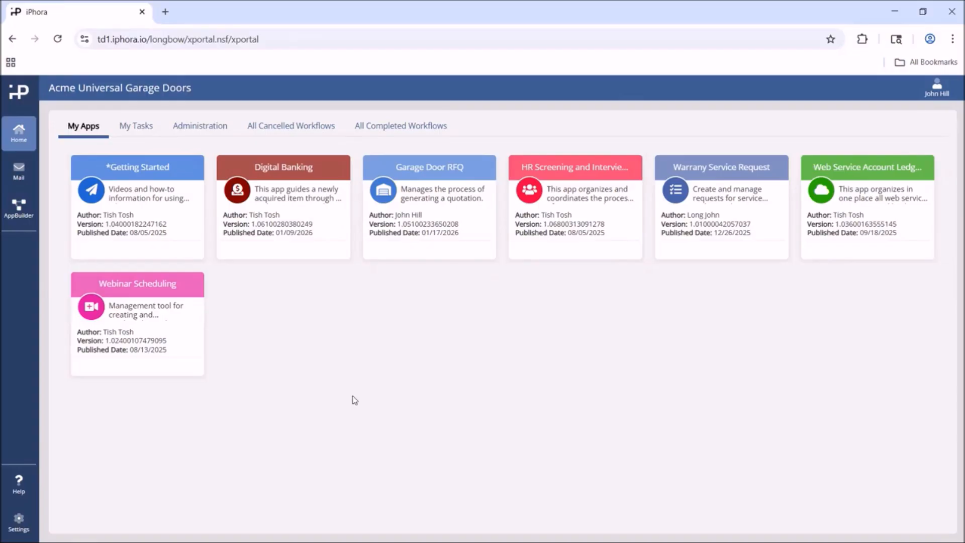
Step: Open the Garage Door RFQ app and view the two newly submitted quotation requests one after the other
click(422, 201)
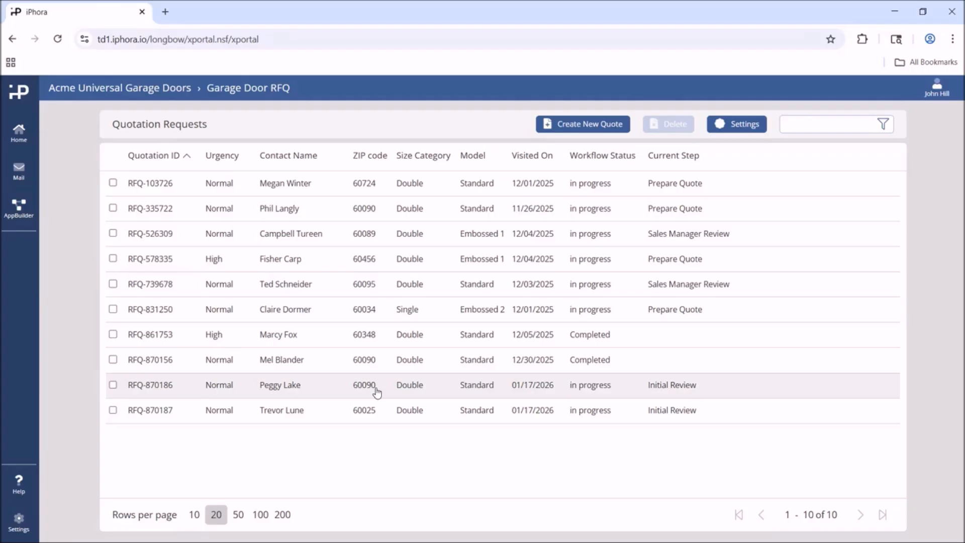
click(305, 385)
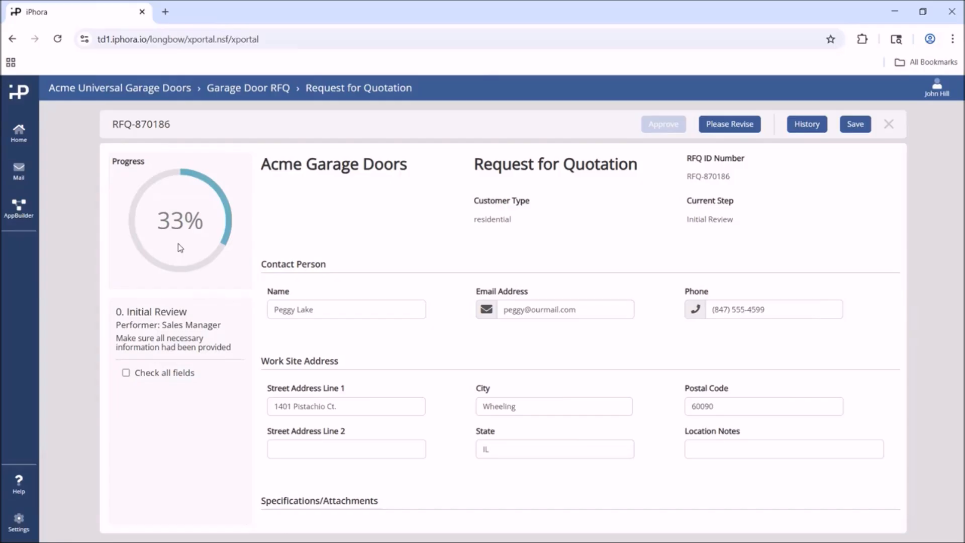
click(889, 124)
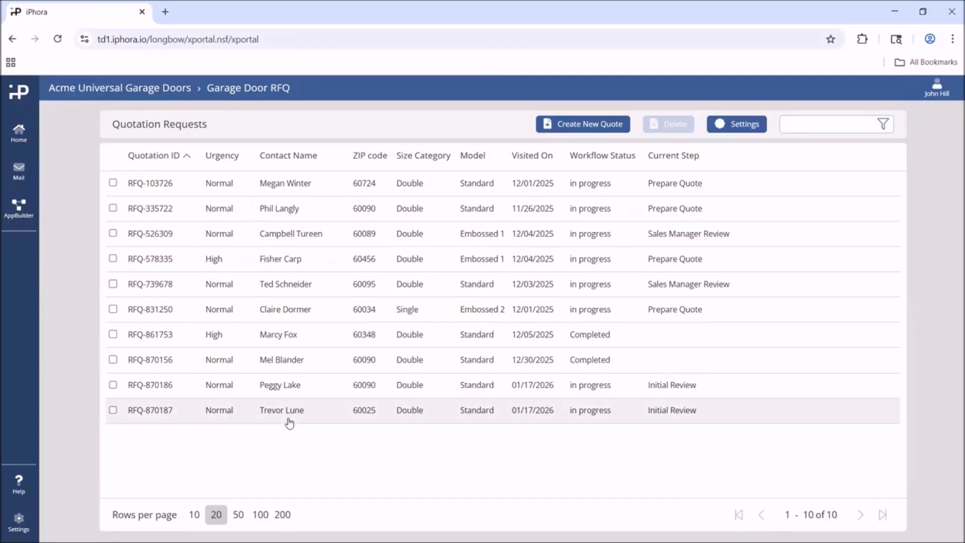
click(289, 424)
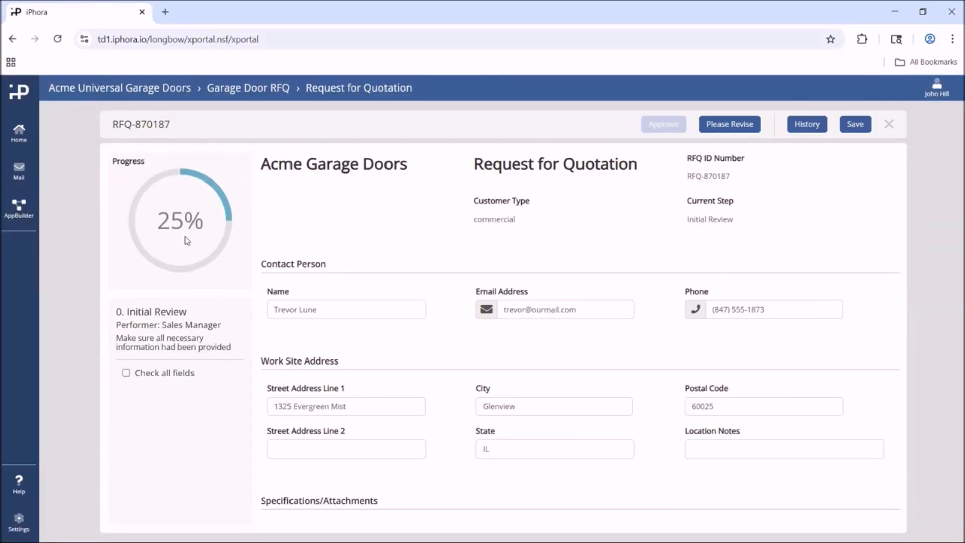